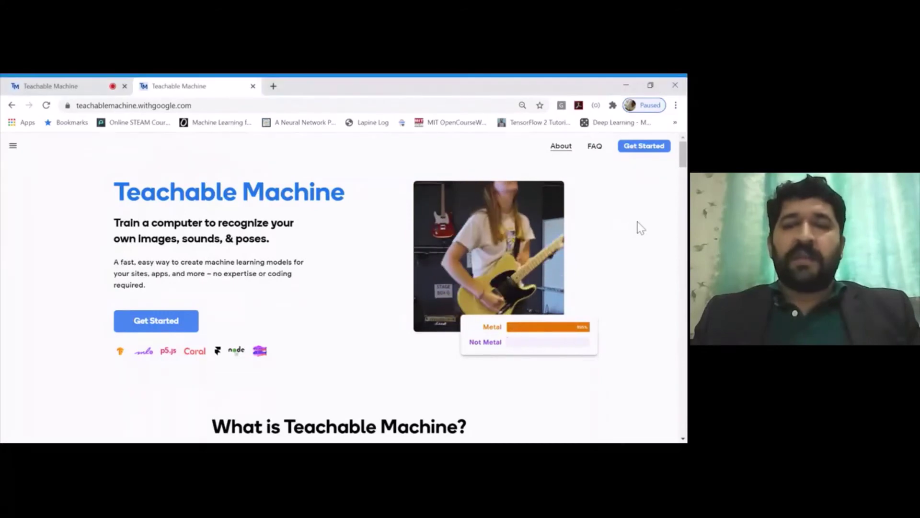
# Start a new Image Project in Teachable Machine.
pyautogui.click(177, 326)
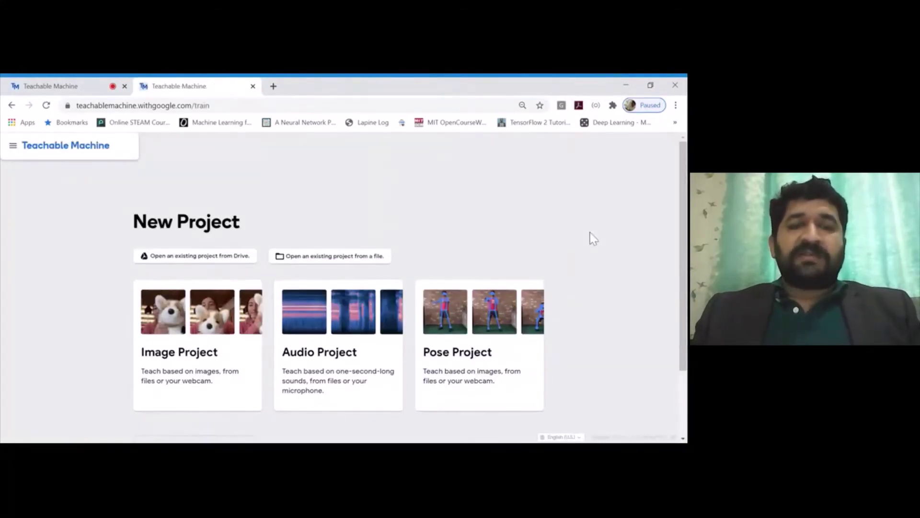
pyautogui.scroll(-1, 592, 238)
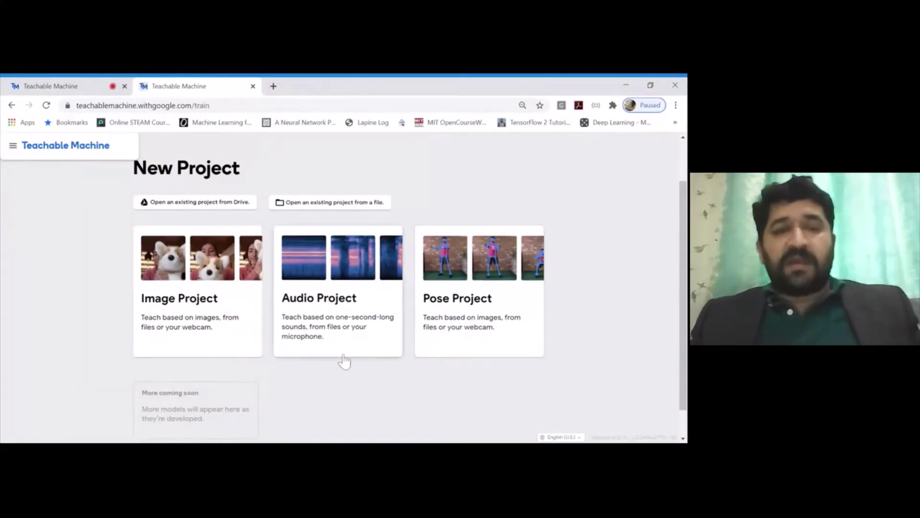
pyautogui.click(224, 332)
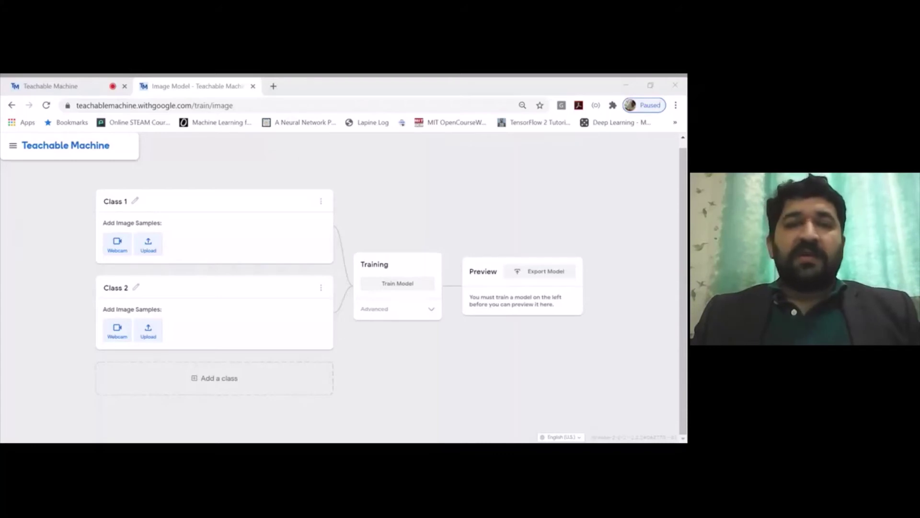
pyautogui.click(430, 216)
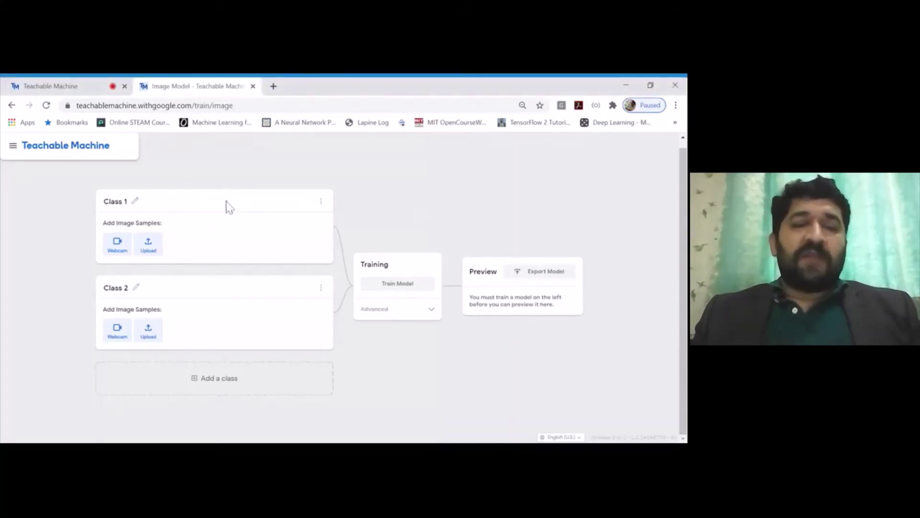
# Rename the first class as Up Arrow and the second class as Down Arrow.
pyautogui.click(124, 205)
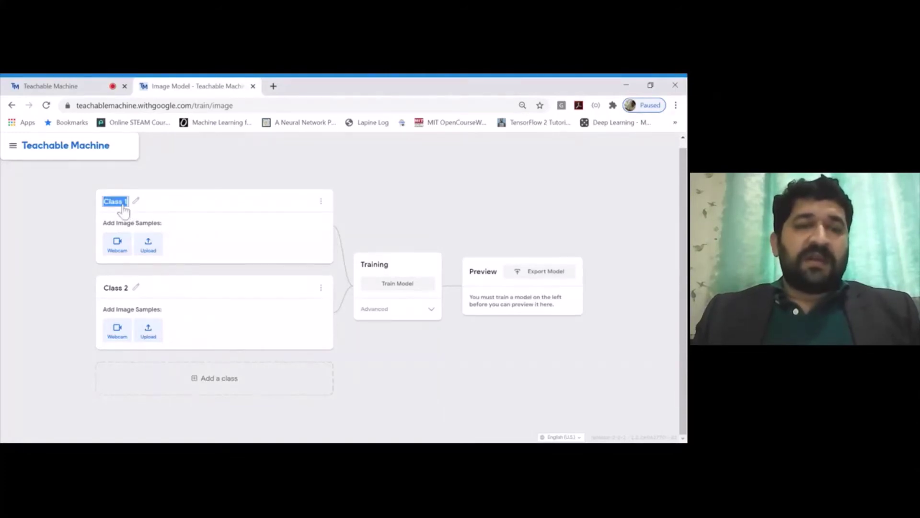
pyautogui.write('Up Arrow')
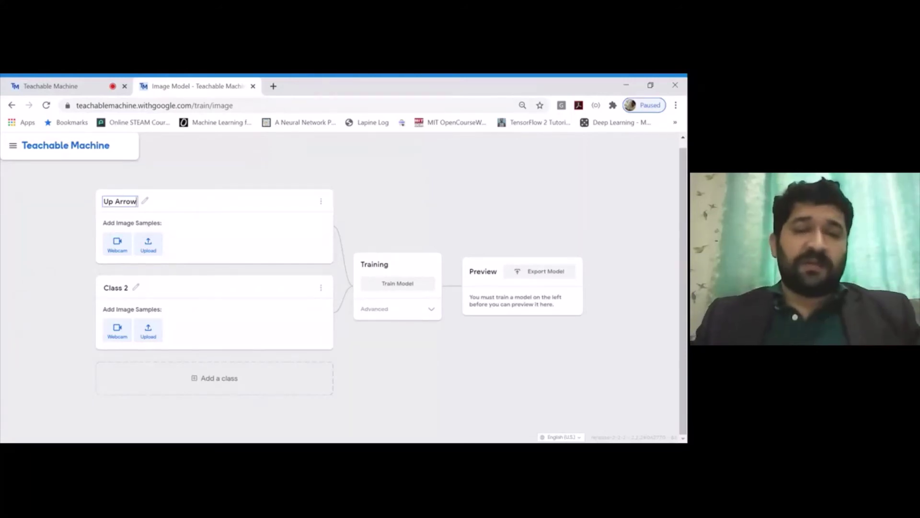
pyautogui.click(117, 290)
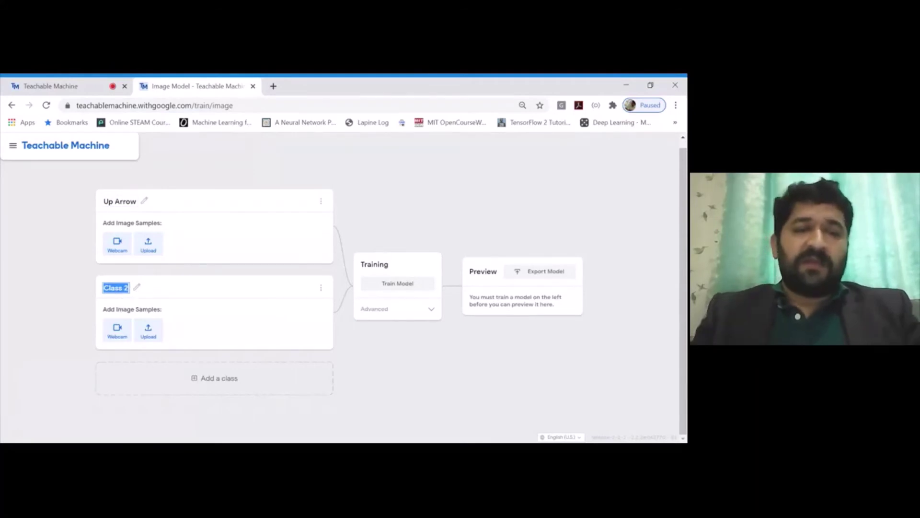
pyautogui.write('Down Arrow')
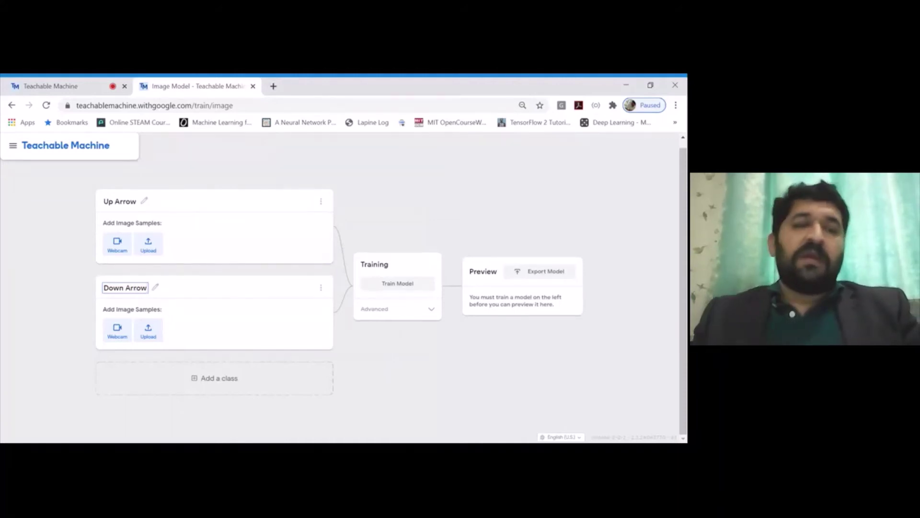
pyautogui.click(430, 358)
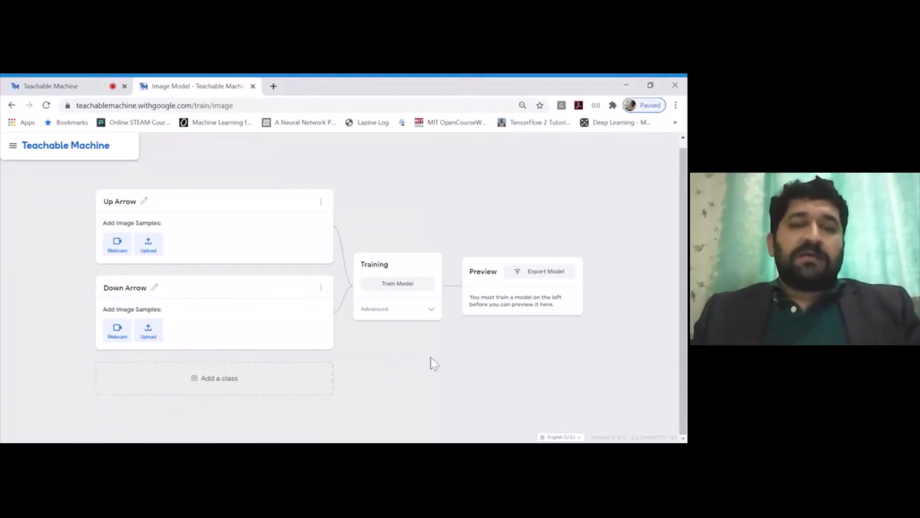
# Add a third class to the image model and name it Left Arrow.
pyautogui.click(245, 379)
pyautogui.click(119, 328)
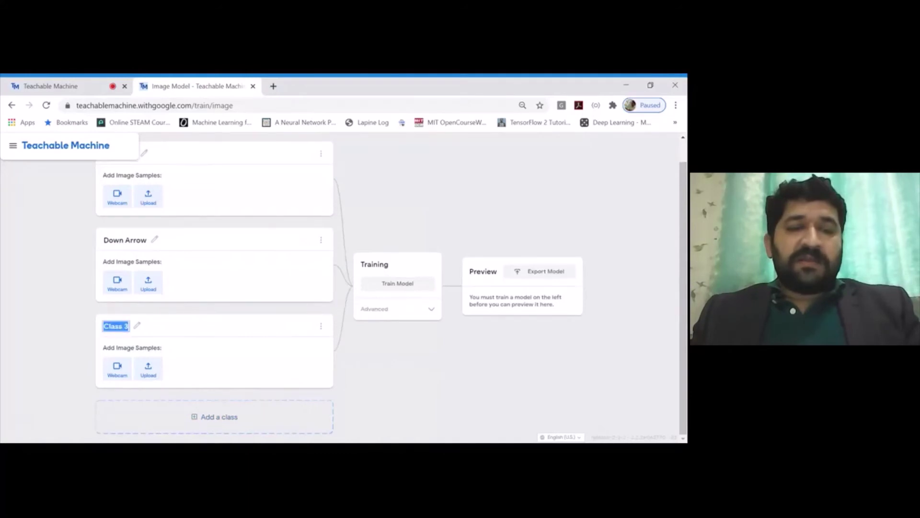
pyautogui.write('Left')
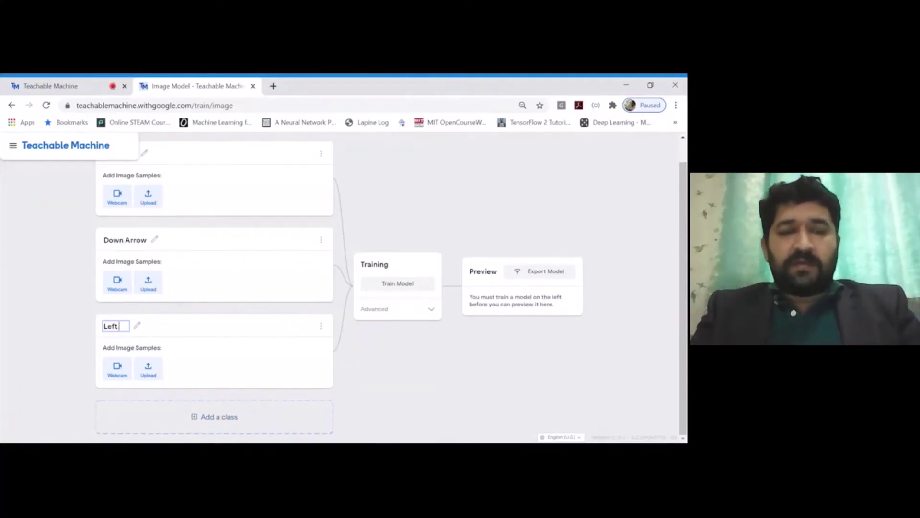
pyautogui.write(' Arrow')
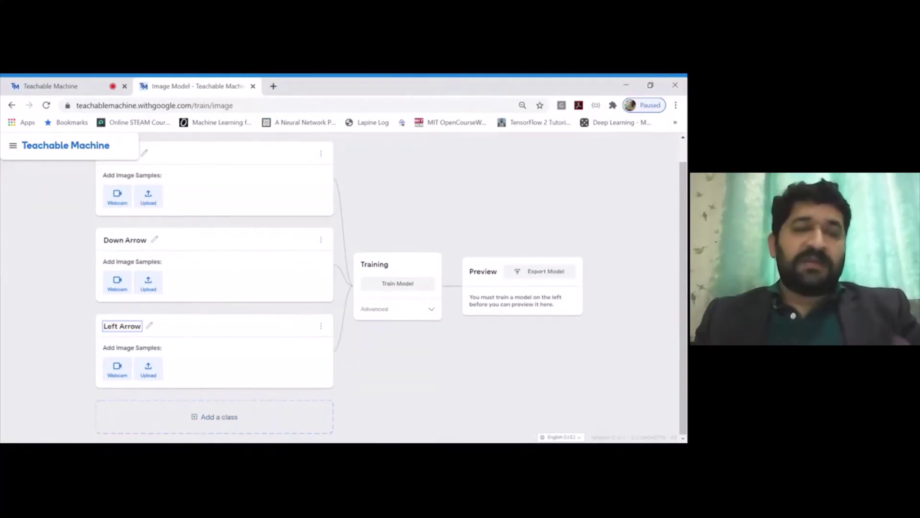
# Add a fourth class to the image model and name it Right Arrow.
pyautogui.click(206, 418)
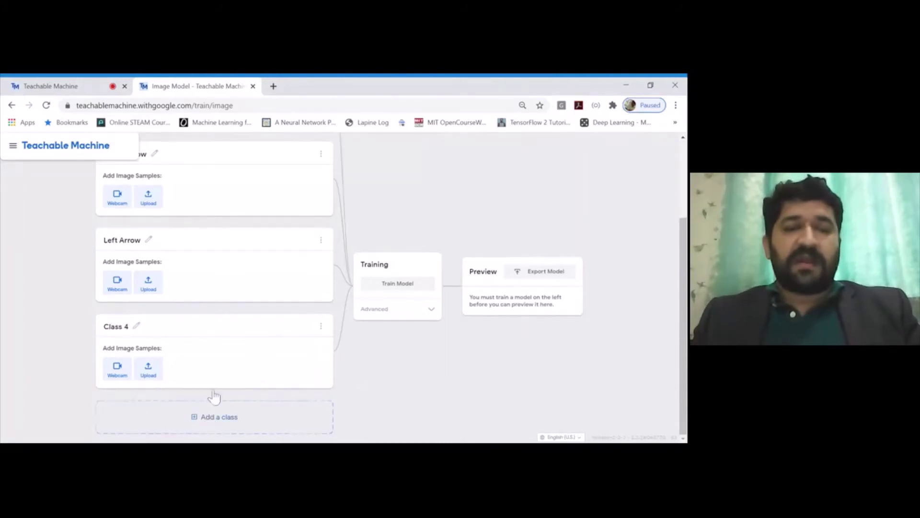
pyautogui.click(120, 326)
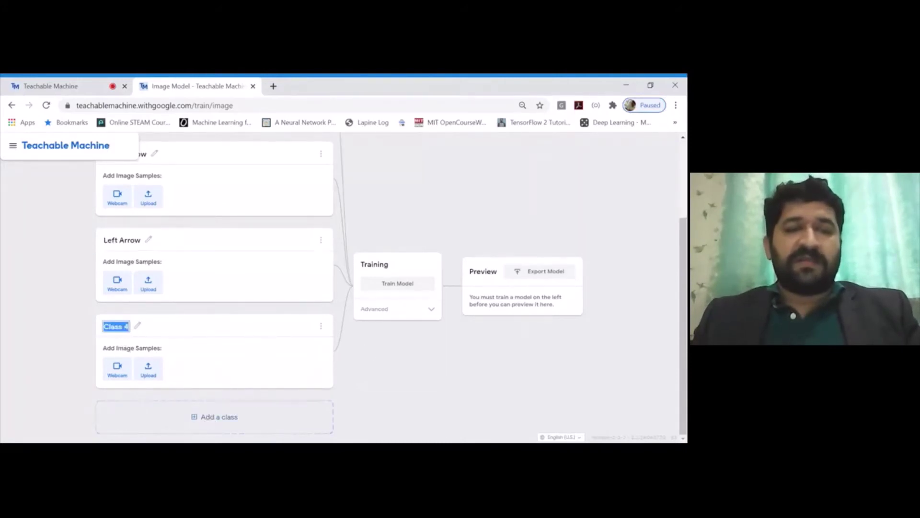
pyautogui.write('Right Arrow')
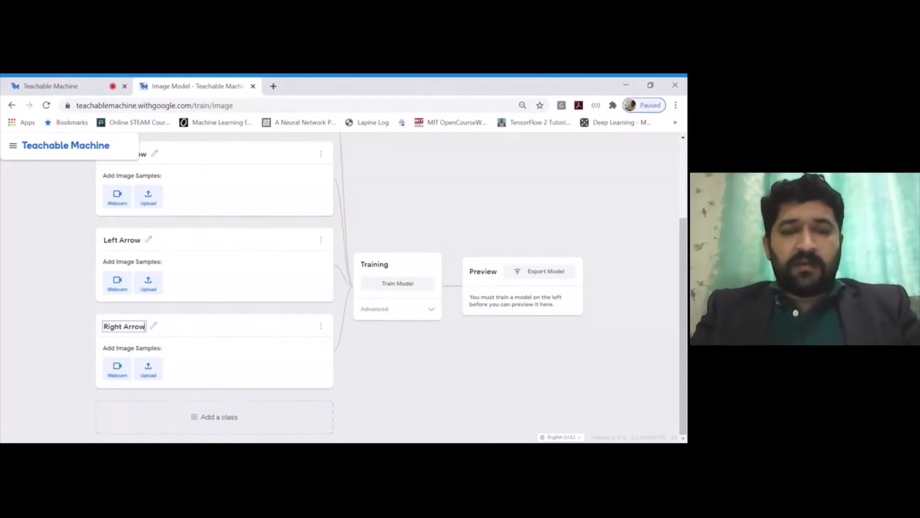
pyautogui.click(442, 373)
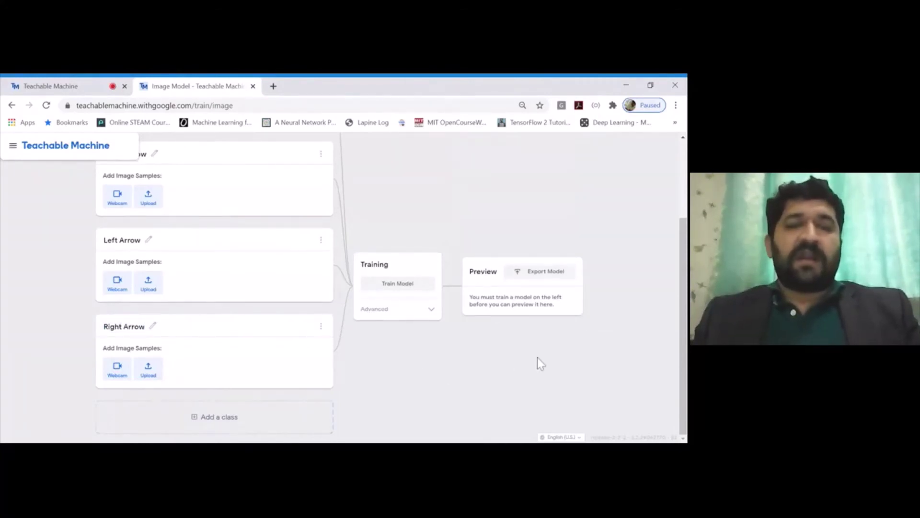
# Record about 115 webcam image samples of the upward-pointing arrow drawing for the Up Arrow class, keeping the recording settings.
pyautogui.scroll(3, 567, 354)
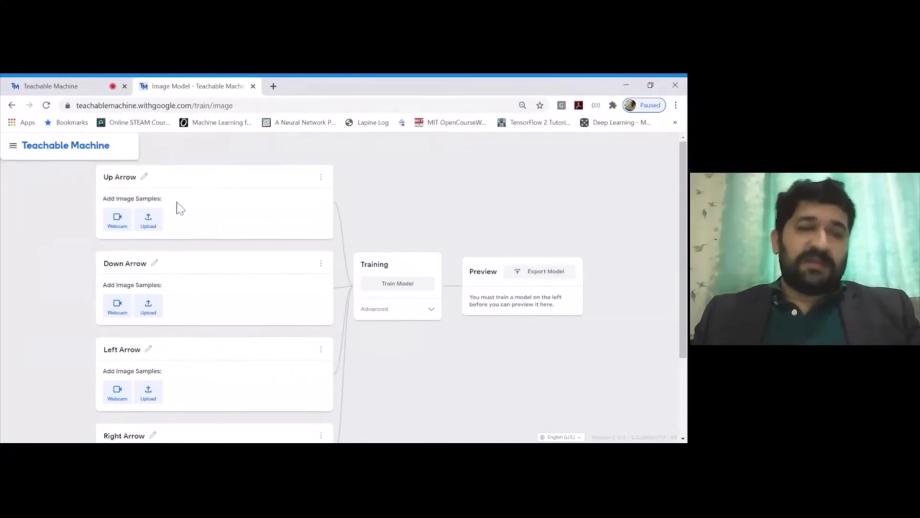
pyautogui.click(120, 224)
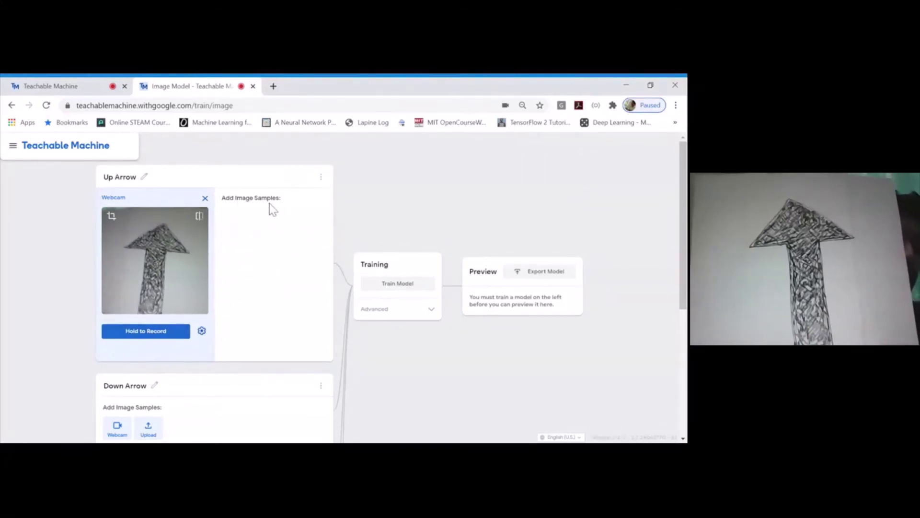
pyautogui.click(202, 332)
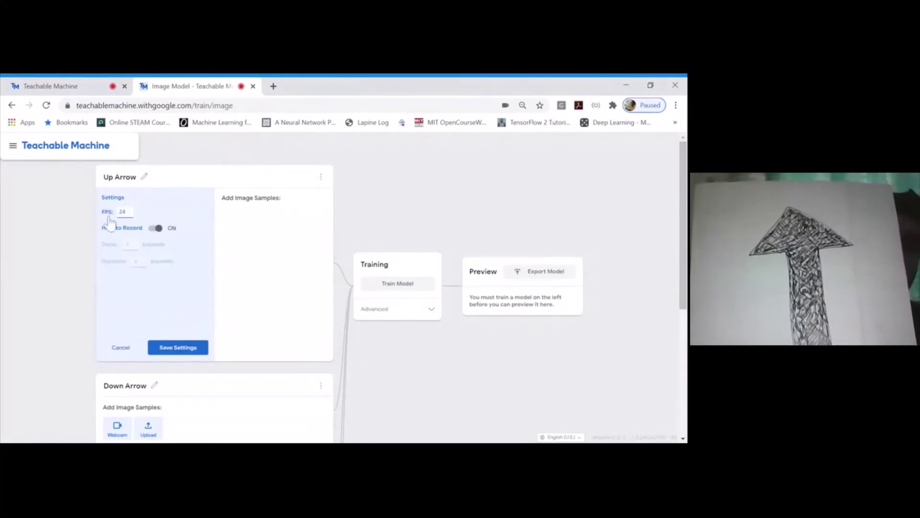
pyautogui.click(121, 348)
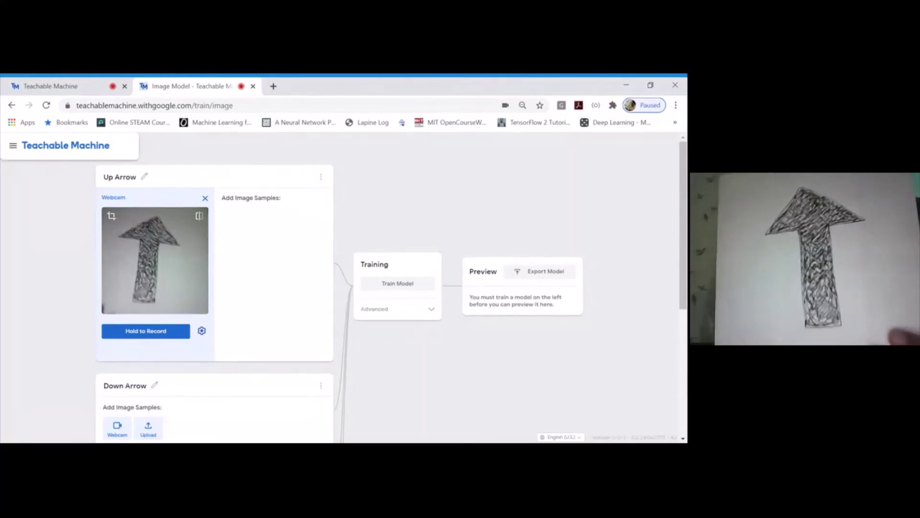
pyautogui.moveTo(159, 342)
pyautogui.mouseDown()
pyautogui.moveTo(145, 330)
pyautogui.moveTo(158, 341)
pyautogui.mouseUp()
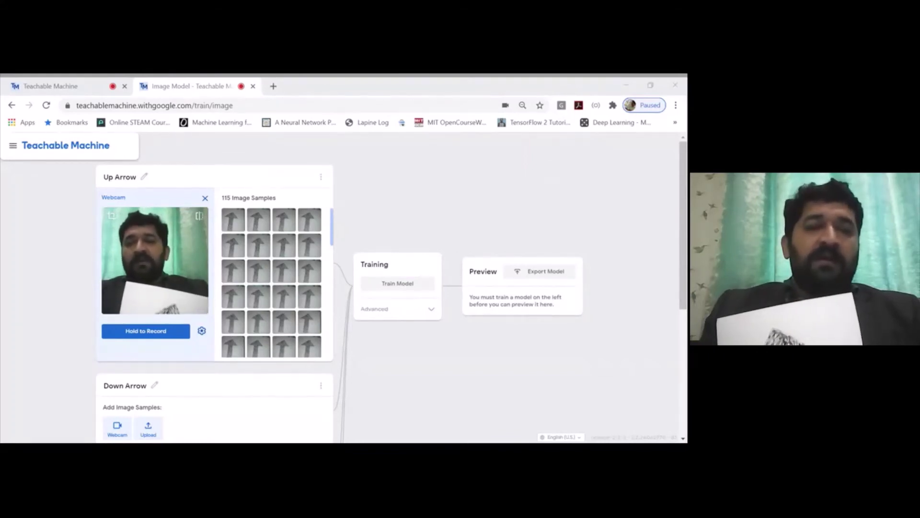
pyautogui.click(519, 195)
# Record about 113 webcam image samples of the downward-pointing arrow drawing for the Down Arrow class.
pyautogui.scroll(-1, 582, 211)
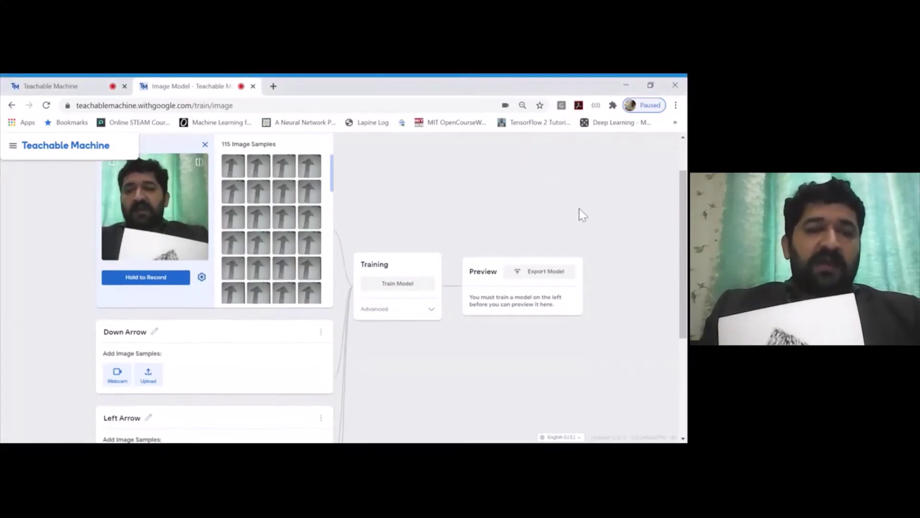
pyautogui.scroll(-2, 580, 212)
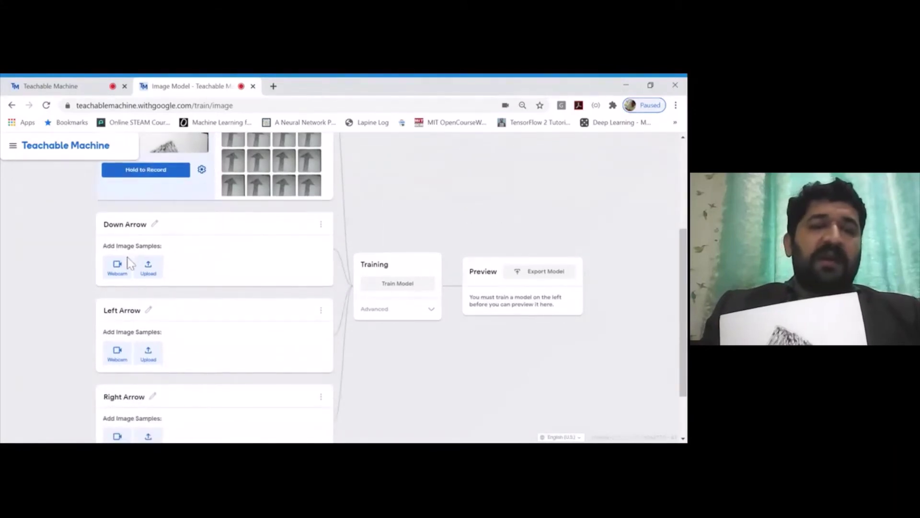
pyautogui.click(118, 269)
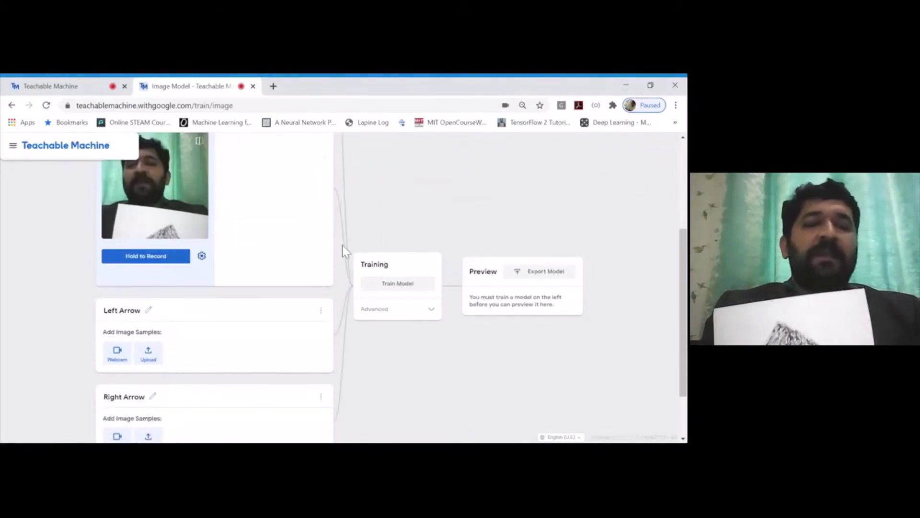
pyautogui.scroll(1, 345, 250)
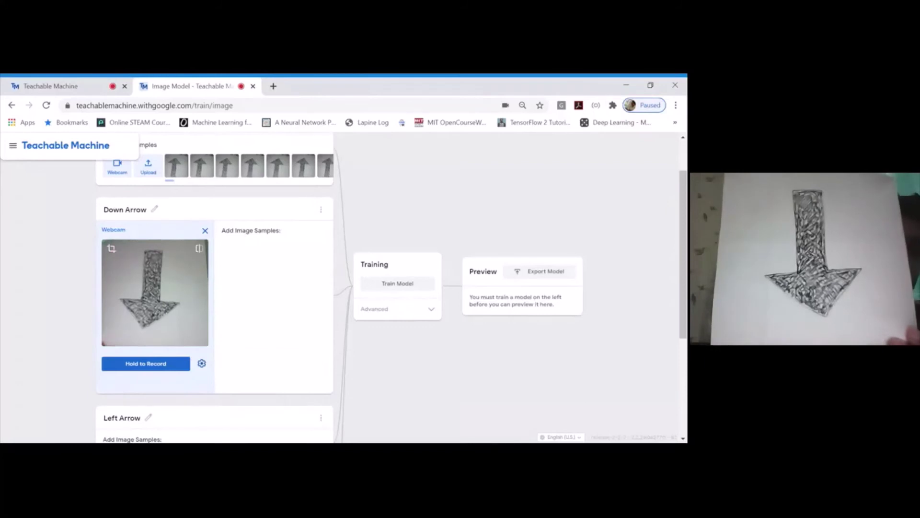
pyautogui.click(162, 366)
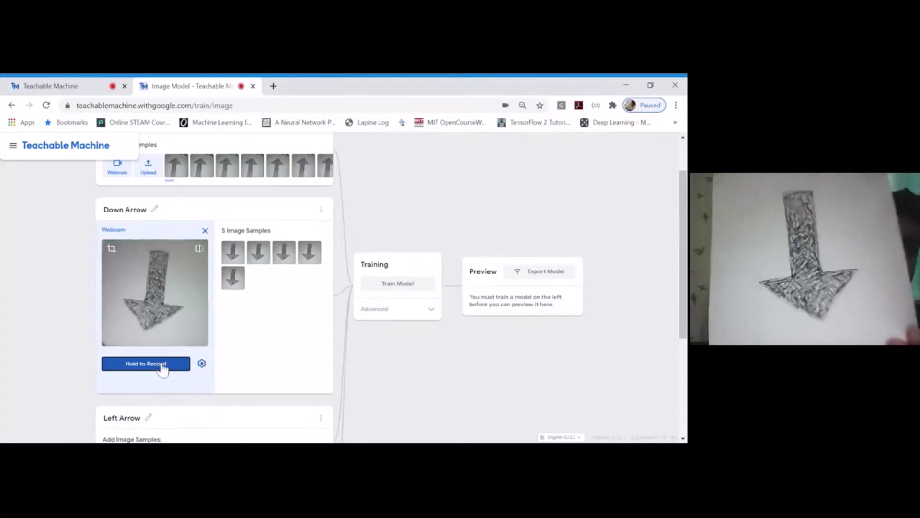
pyautogui.click(162, 366)
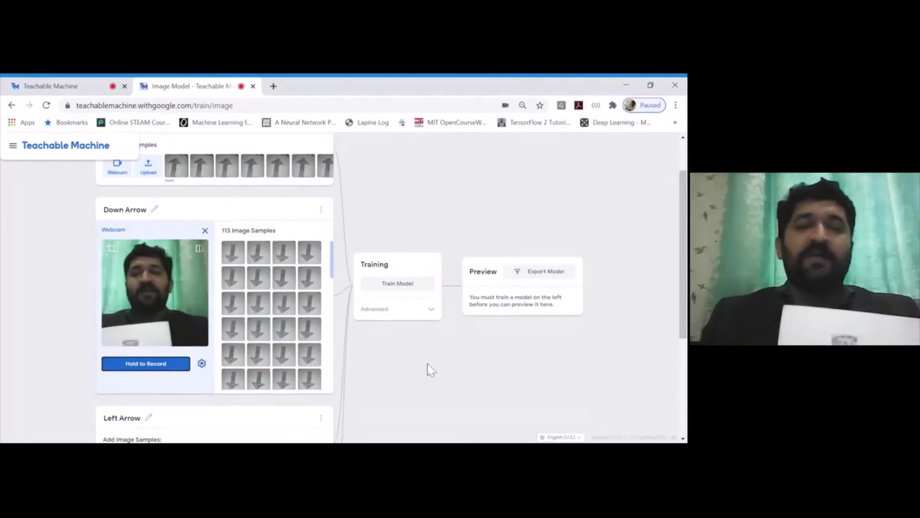
# Record about 113 webcam image samples of the left-pointing arrow for the Left Arrow class and review them.
pyautogui.scroll(-4, 438, 365)
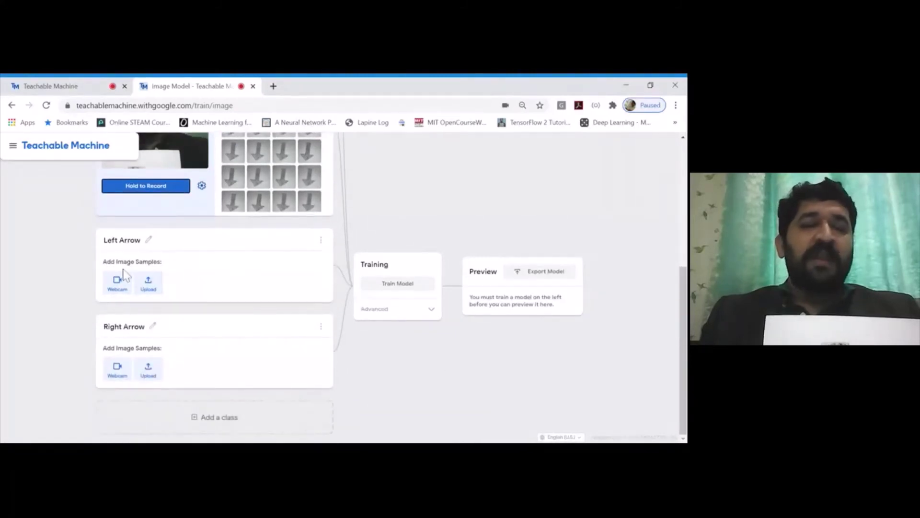
pyautogui.click(121, 290)
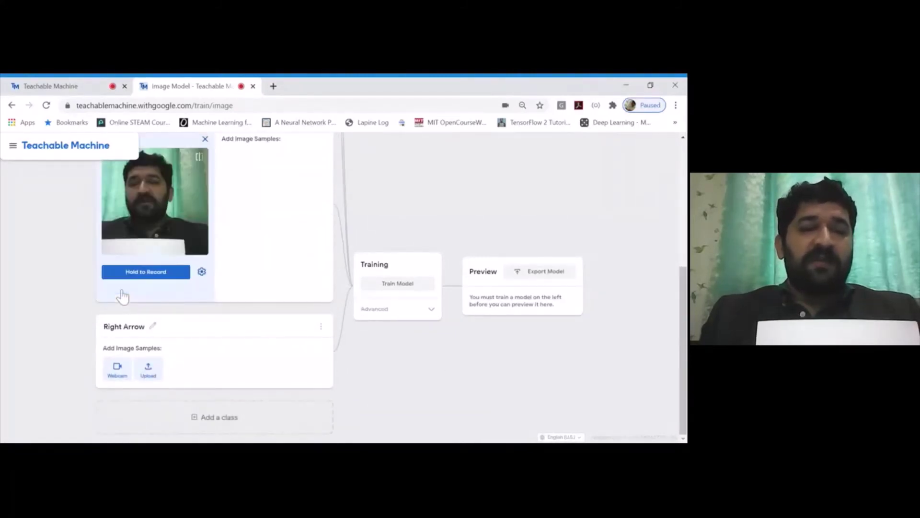
pyautogui.scroll(1, 245, 316)
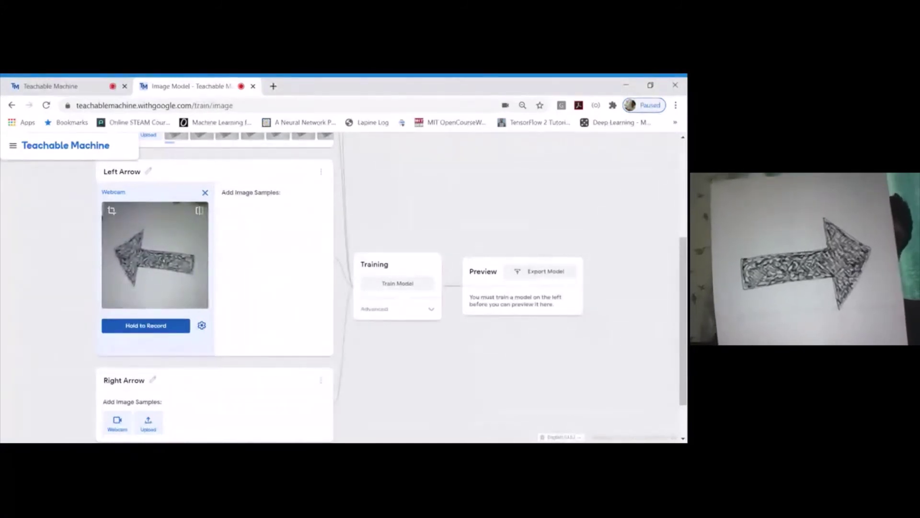
pyautogui.moveTo(155, 325); pyautogui.dragTo(157, 333)
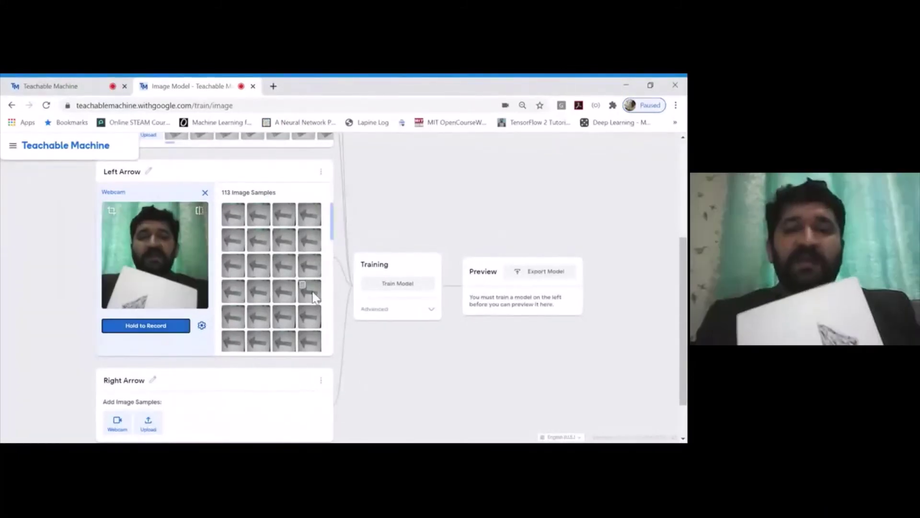
pyautogui.moveTo(333, 242); pyautogui.dragTo(343, 226)
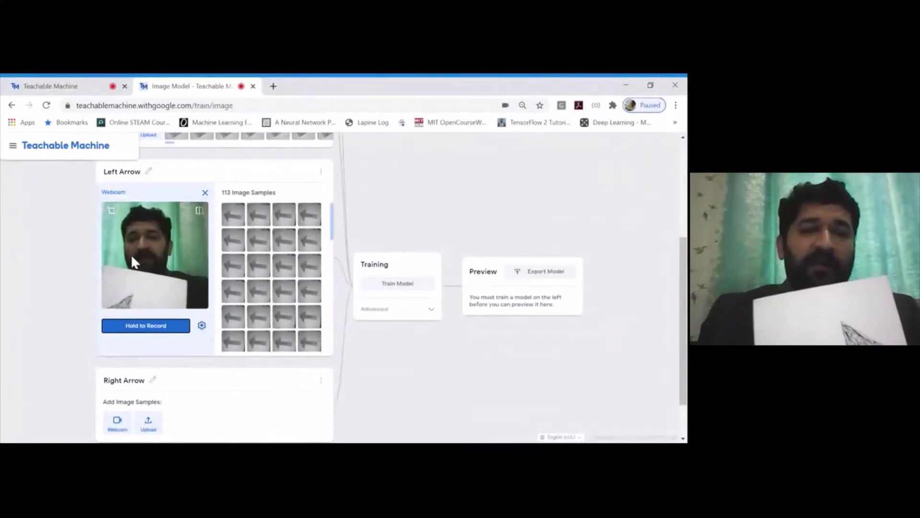
# Record about 106 webcam image samples of the right-pointing arrow drawing for the Right Arrow class.
pyautogui.scroll(-1, 72, 254)
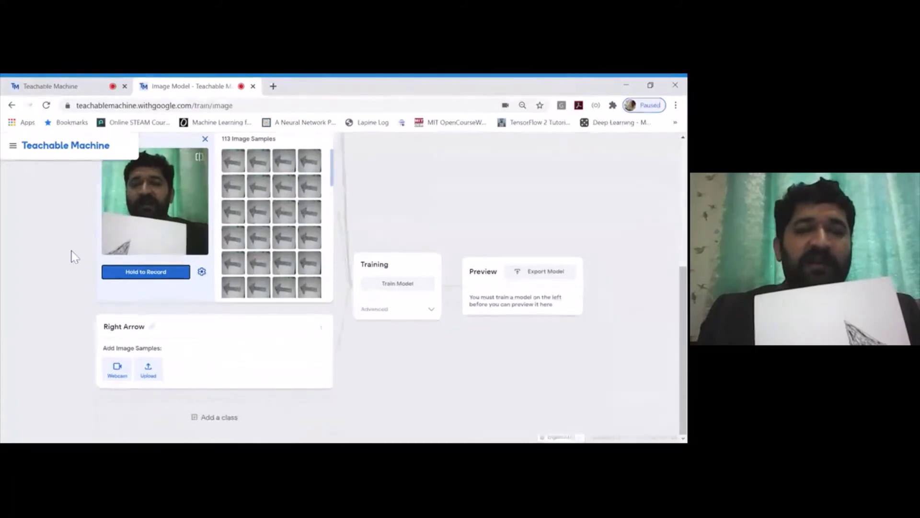
pyautogui.click(118, 369)
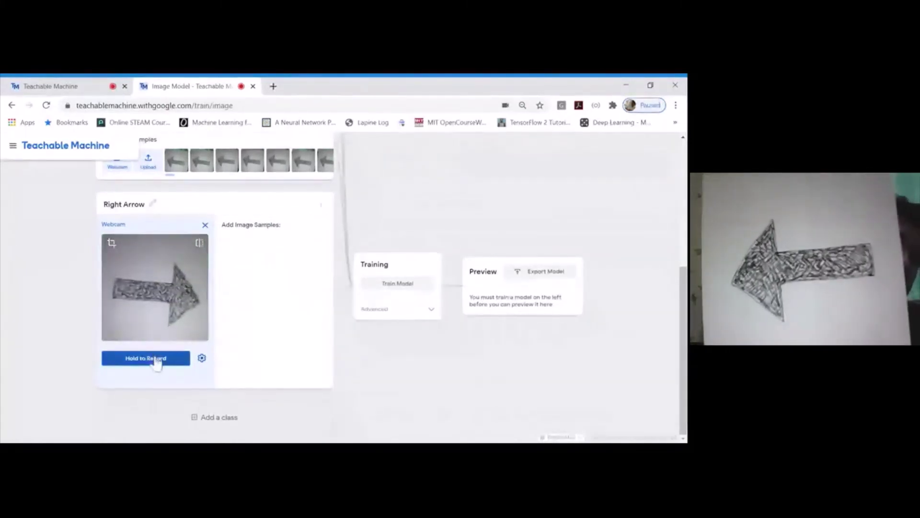
pyautogui.moveTo(155, 363); pyautogui.dragTo(155, 363)
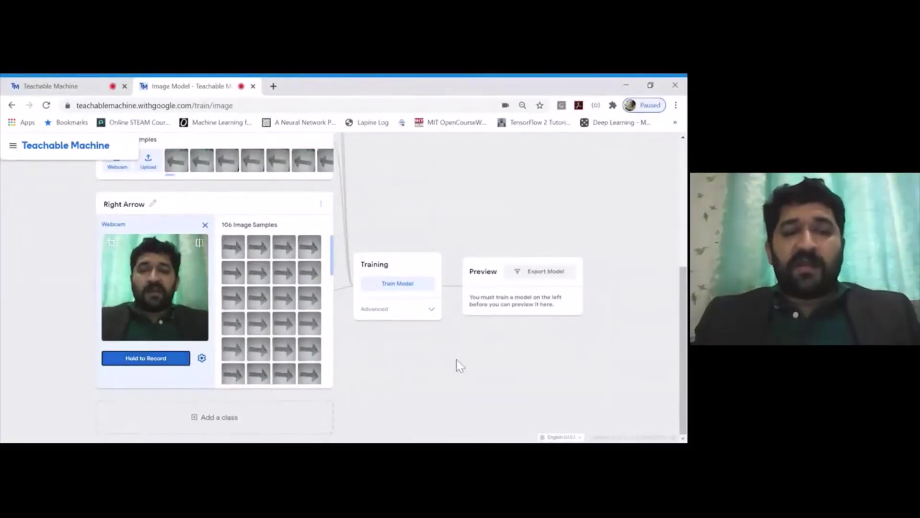
# Review the four arrow classes and the advanced training settings, and train the image model on the recorded samples.
pyautogui.scroll(5, 499, 389)
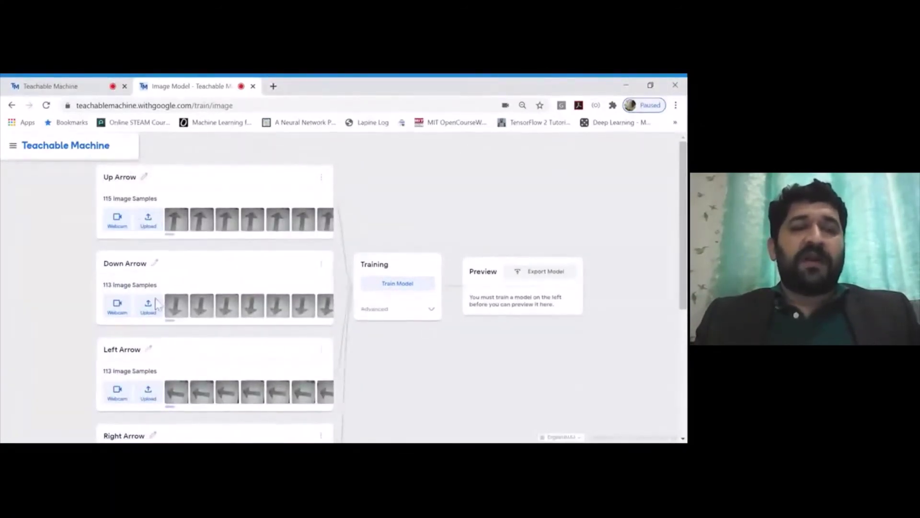
pyautogui.scroll(-3, 209, 349)
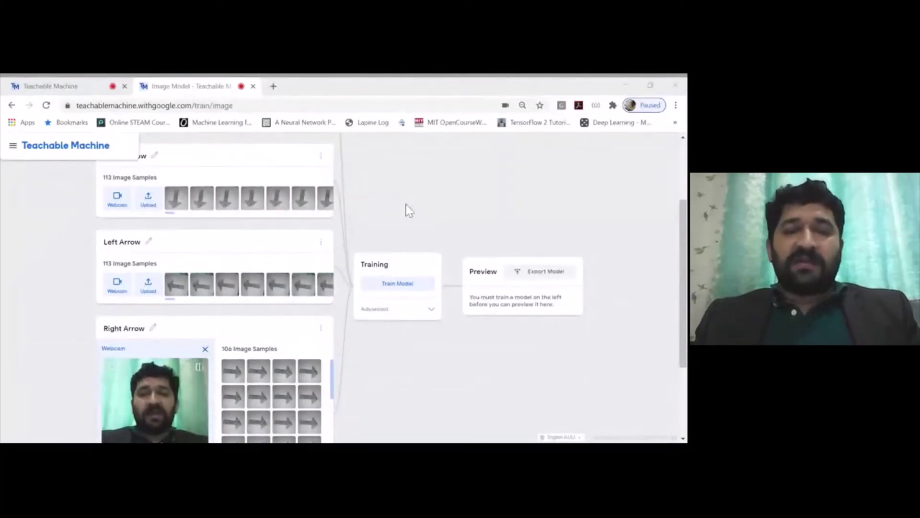
pyautogui.click(420, 204)
pyautogui.scroll(3, 422, 209)
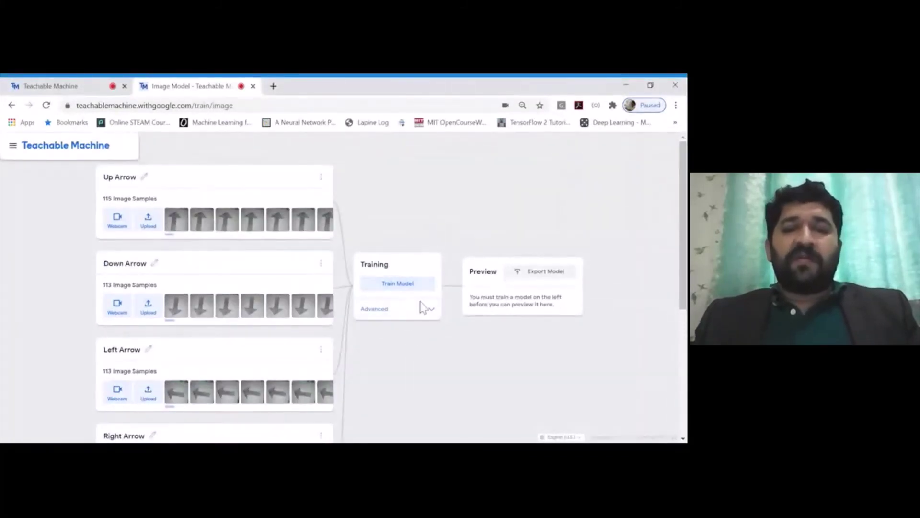
pyautogui.click(432, 312)
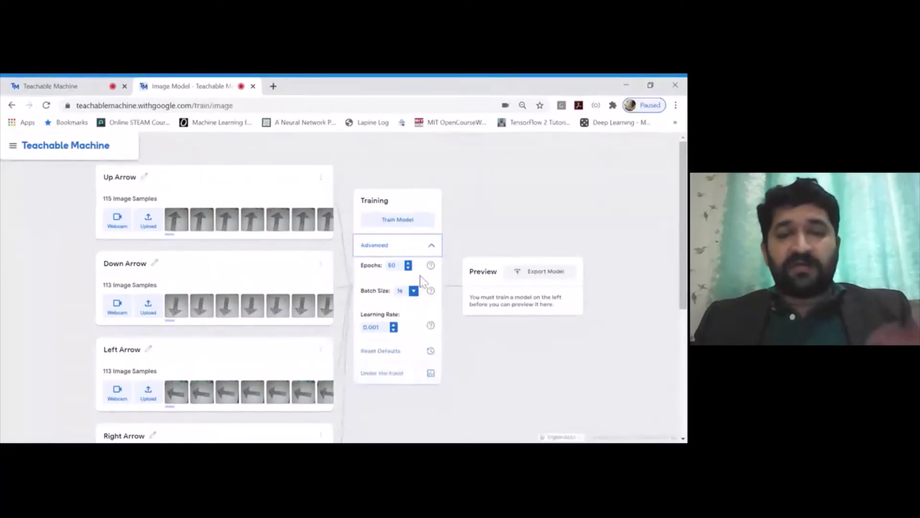
pyautogui.click(432, 247)
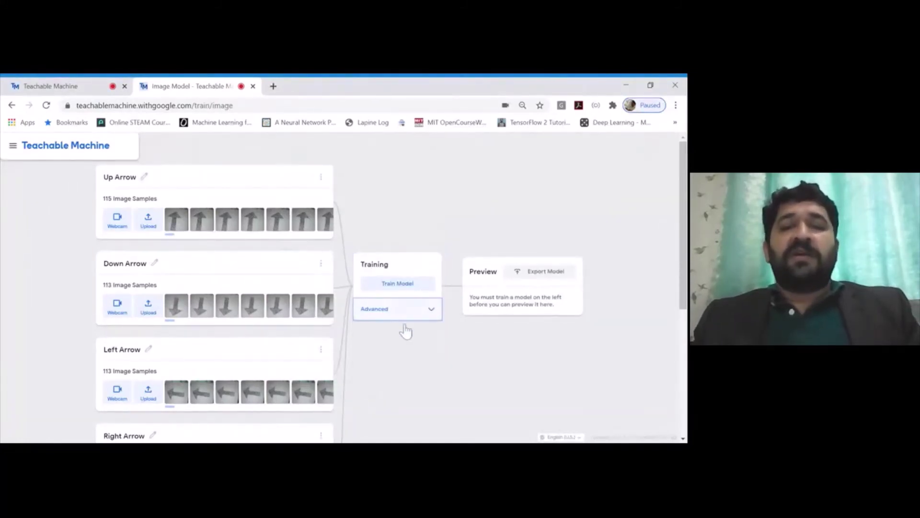
pyautogui.click(401, 285)
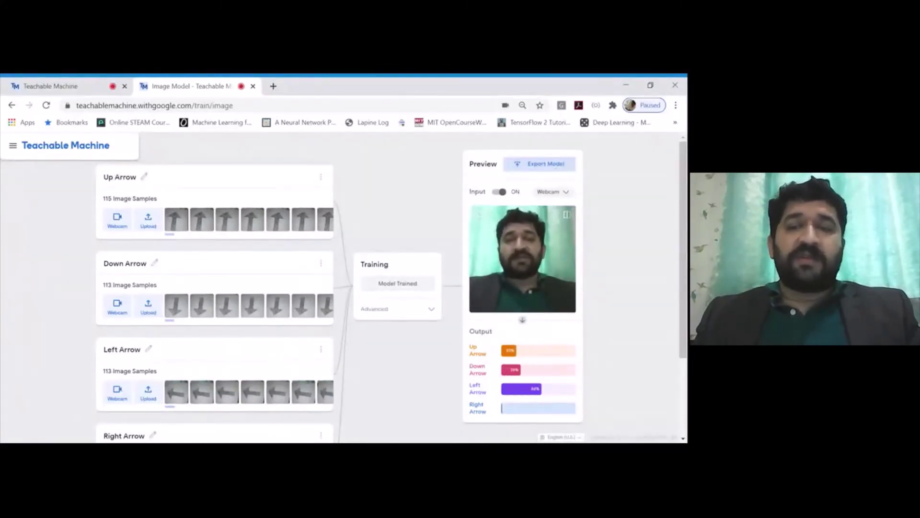
# Open the trained model's export options and examine the TensorFlow.js, TensorFlow and TensorFlow Lite formats, including the Android code instructions.
pyautogui.click(551, 168)
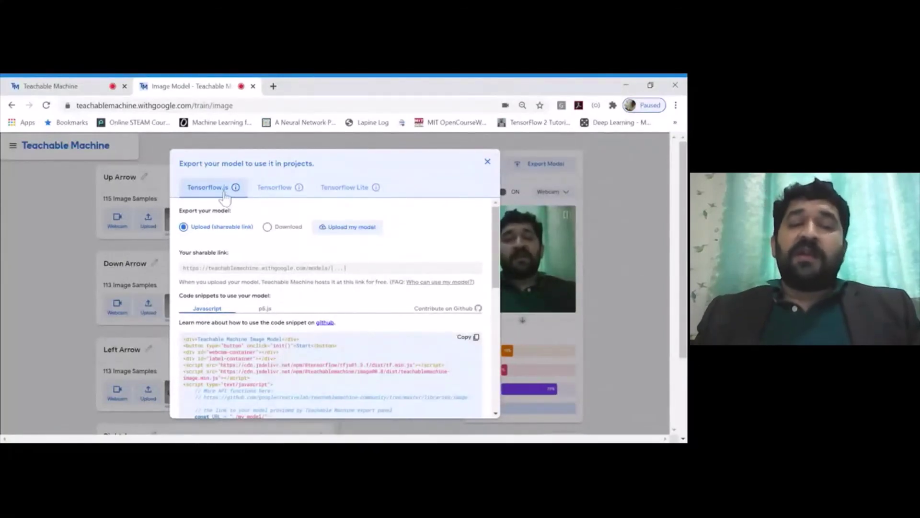
pyautogui.click(277, 191)
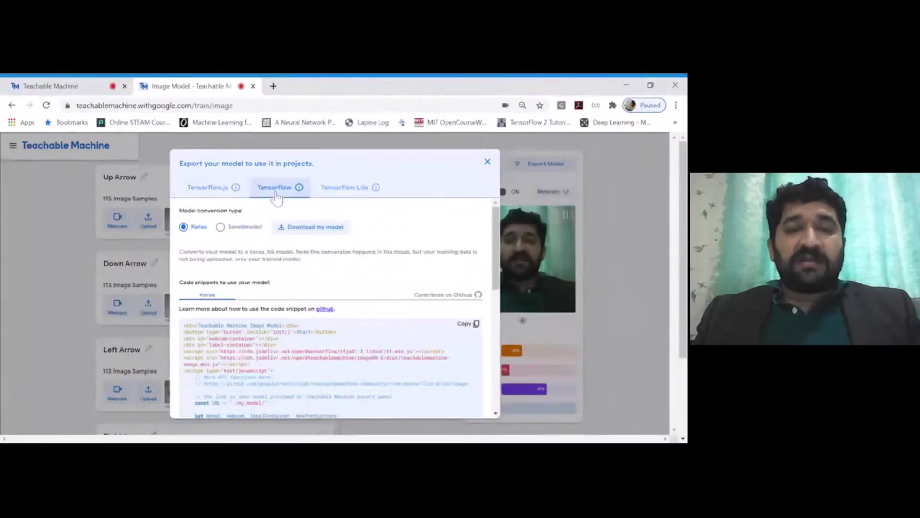
pyautogui.click(350, 195)
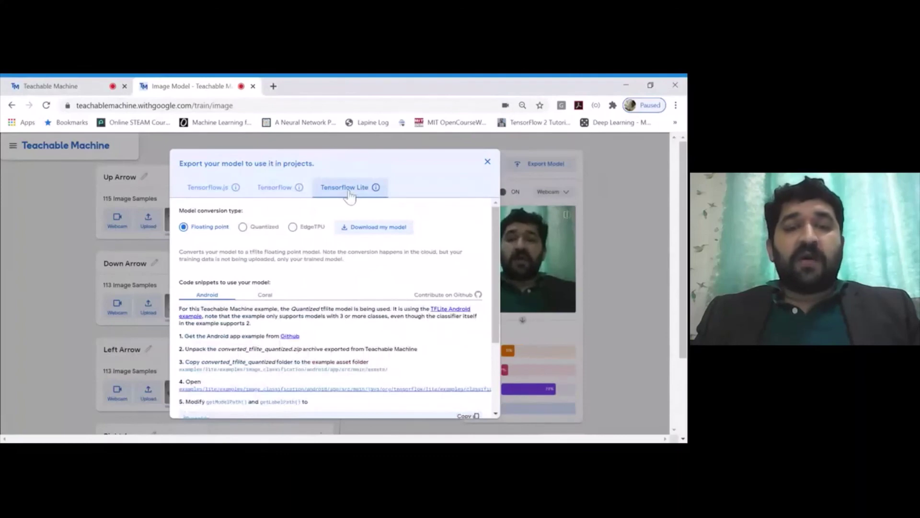
pyautogui.scroll(-3, 376, 293)
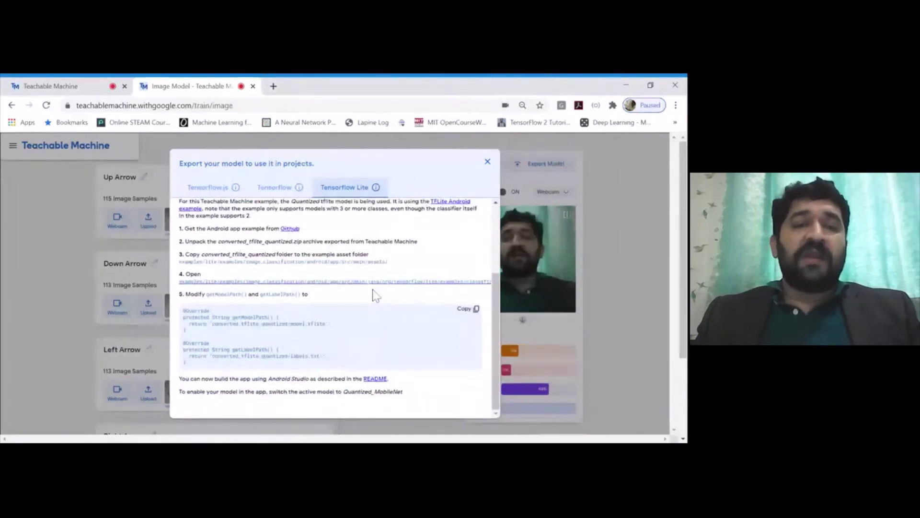
pyautogui.scroll(3, 376, 294)
pyautogui.click(278, 188)
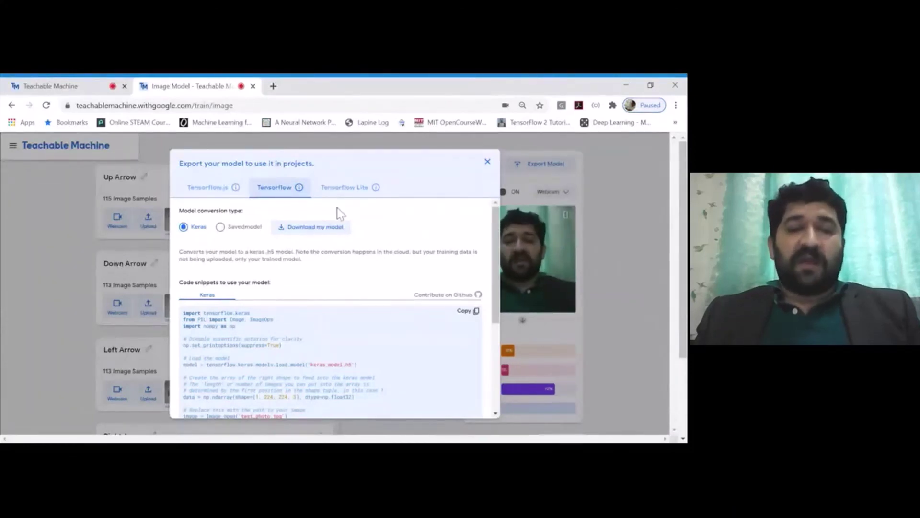
# Upload the trained model to the cloud as a TensorFlow.js export and copy its shareable link.
pyautogui.click(220, 190)
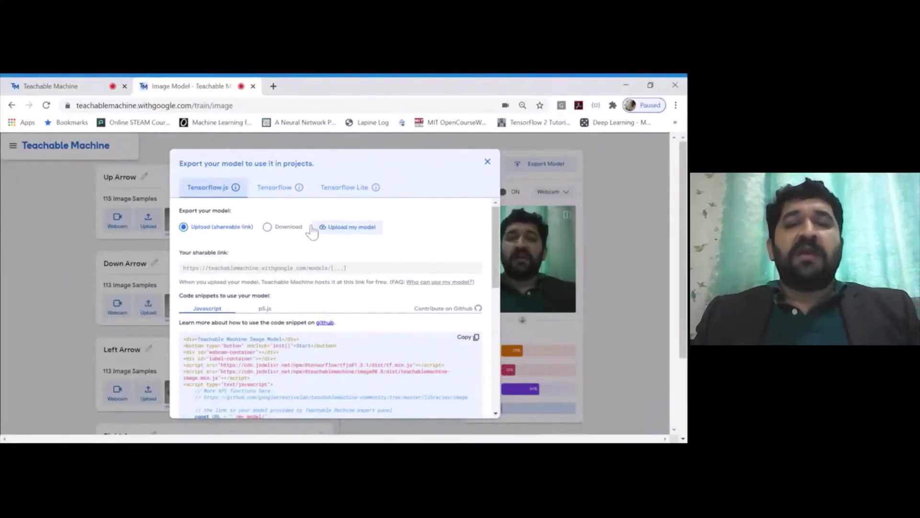
pyautogui.click(370, 234)
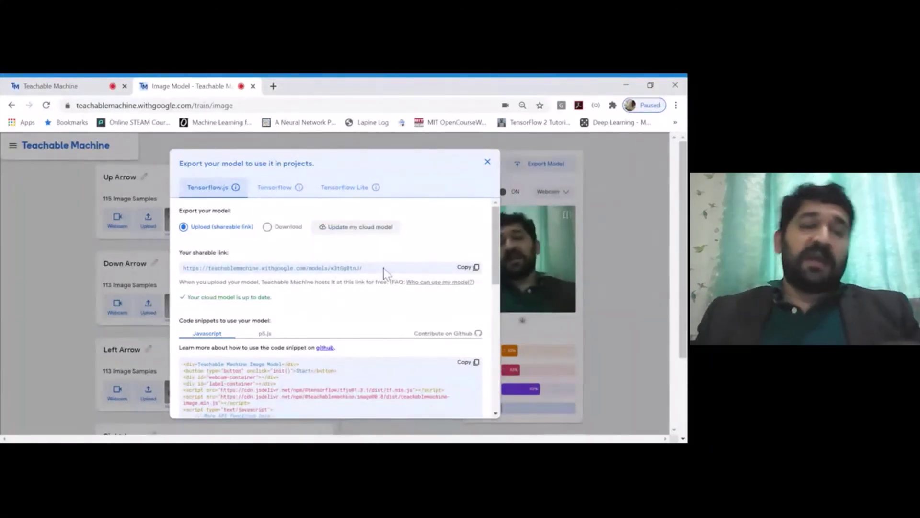
pyautogui.click(468, 267)
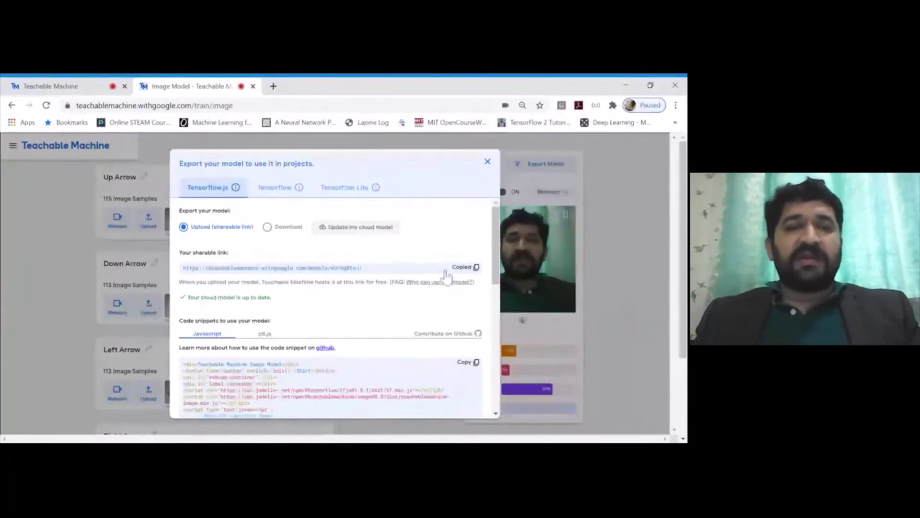
# Open the copied shareable model link in a new browser tab.
pyautogui.click(274, 87)
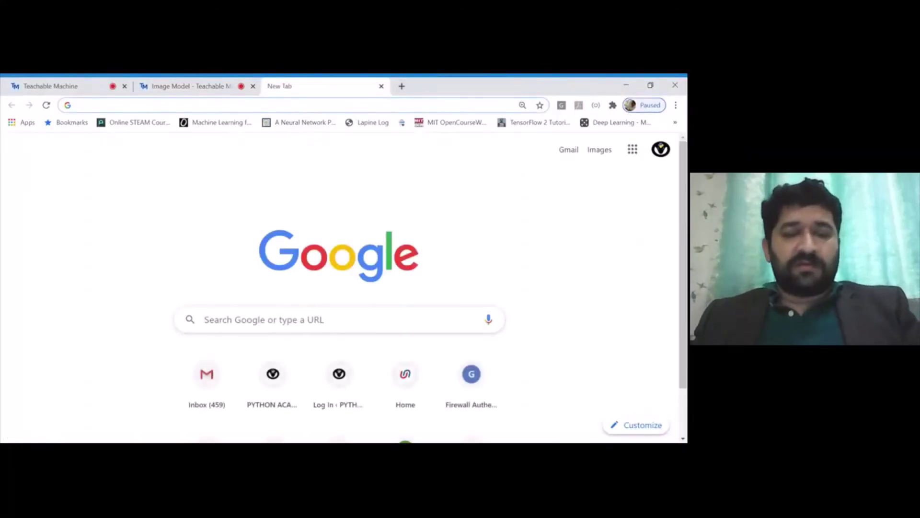
pyautogui.hotkey('ctrl', 'v')
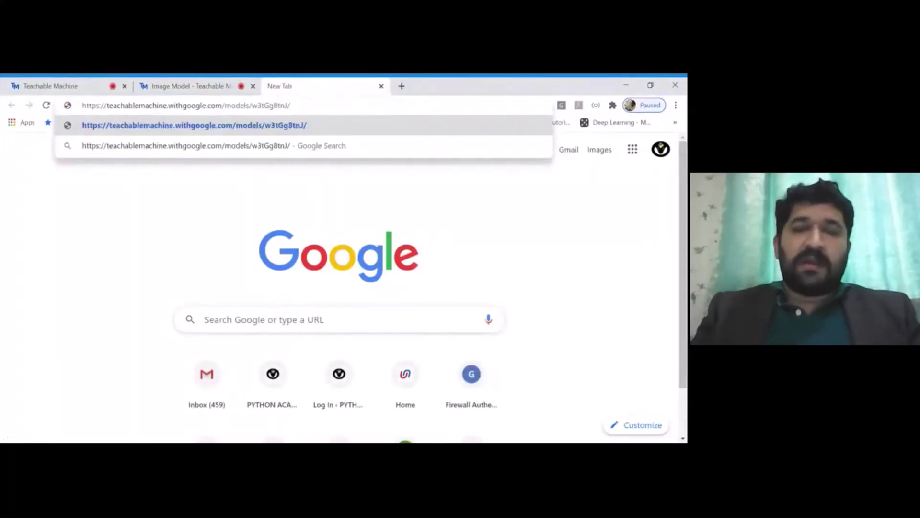
pyautogui.press('Return')
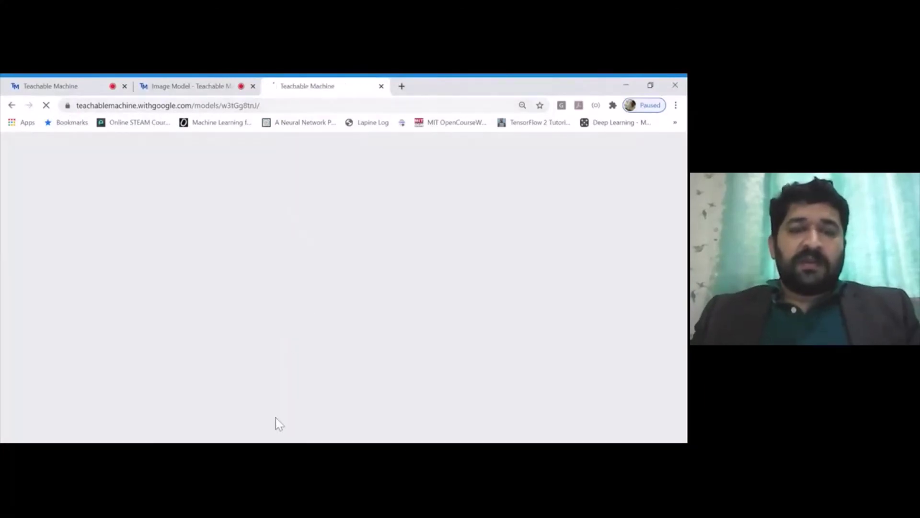